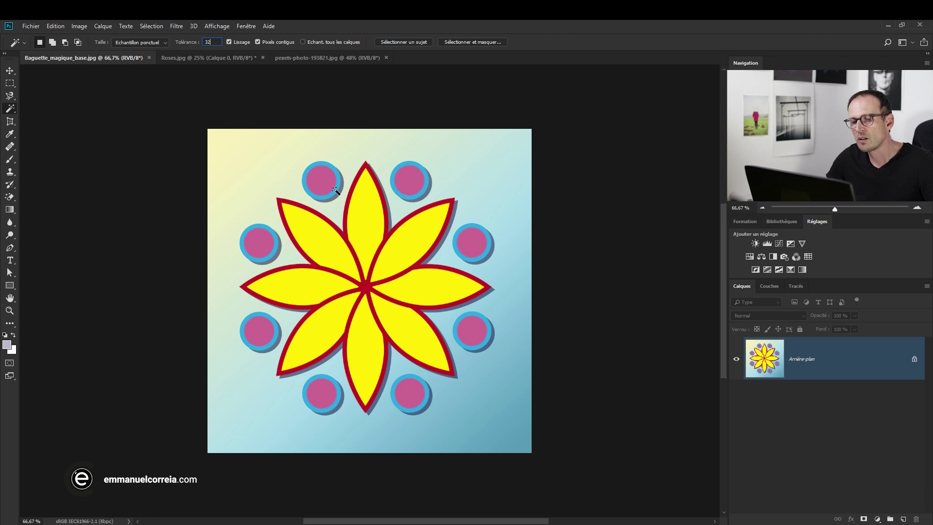
- Try selecting the pink disc left of the top petal with the Magic Wand at tolerance 32, inspect its edge, and deselect
scroll(336, 190, up, 2)
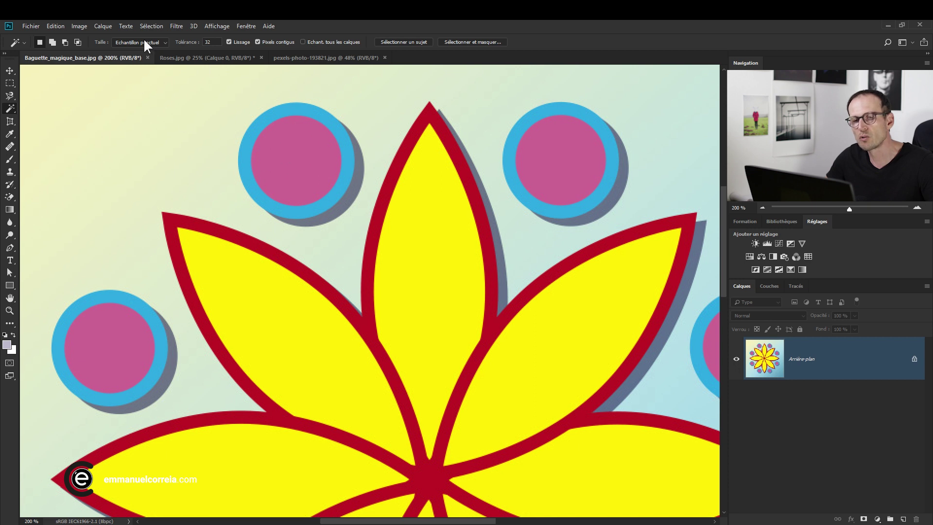
click(298, 149)
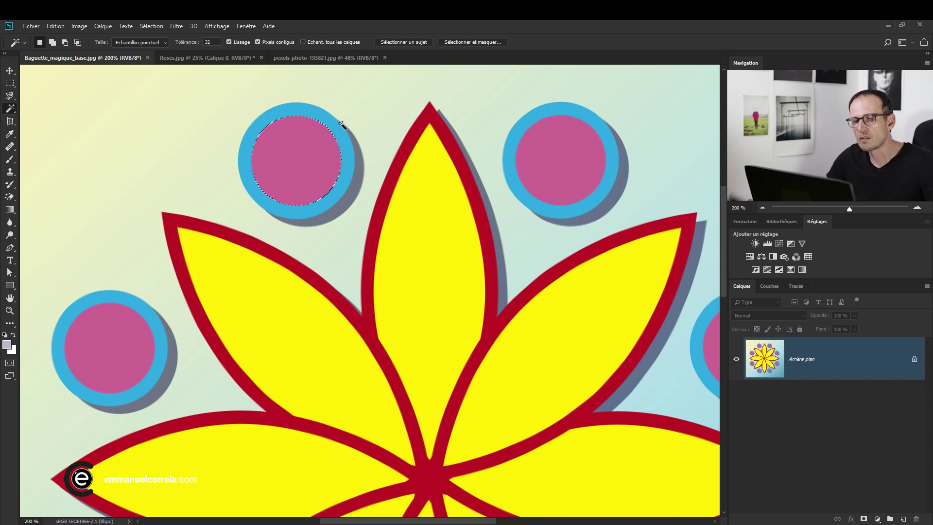
key(ctrl+d)
drag(286, 133, 359, 232)
ctrl+click(359, 231)
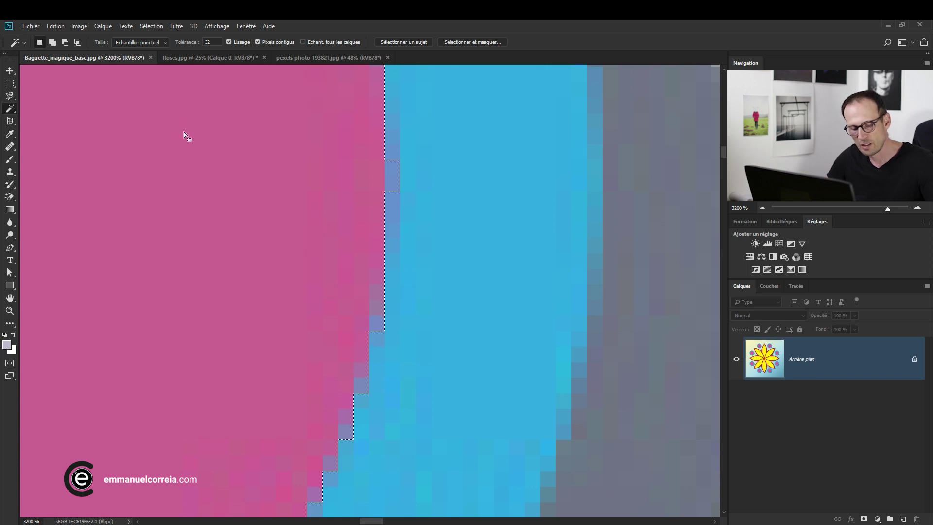
key(ctrl+d)
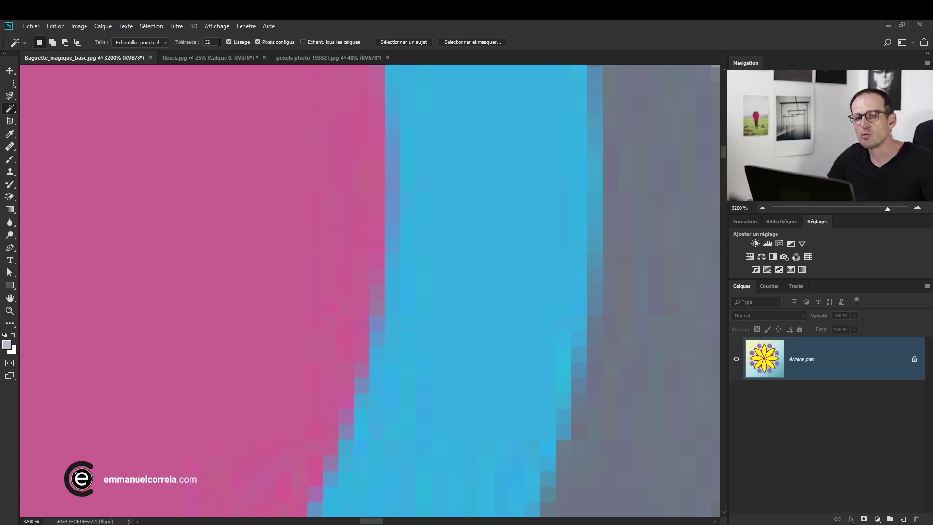
- Set the Magic Wand tolerance to 20 and select the same pink disc
text(20)
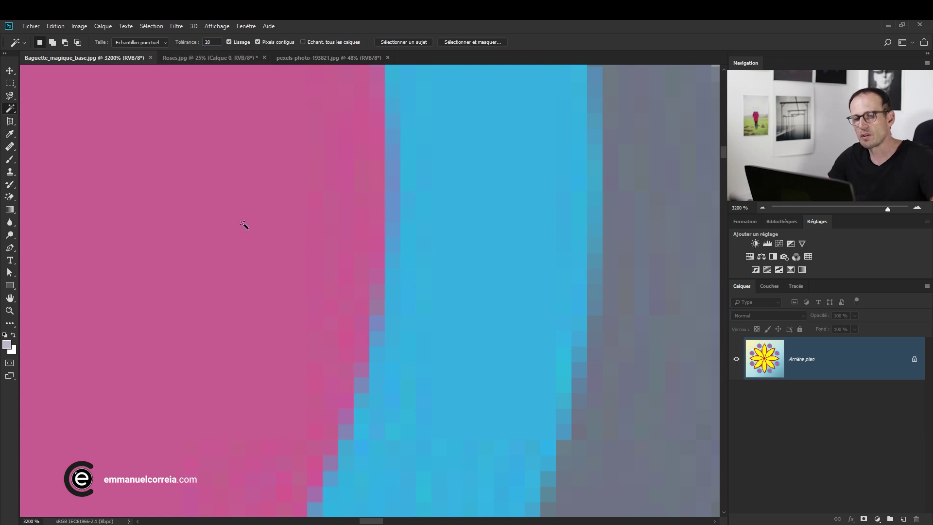
click(165, 185)
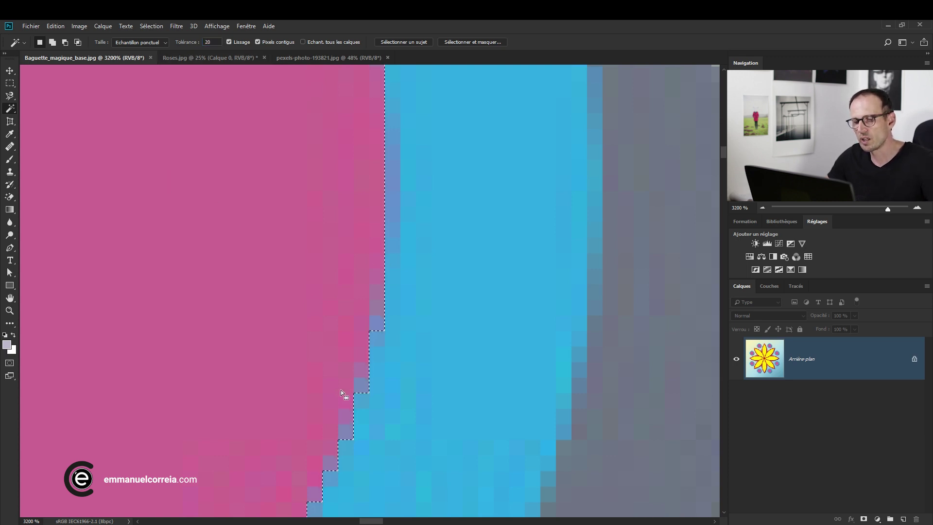
- Examine the disc's selection edge at pixel level where pink meets blue, and return to a view of the whole flower
drag(321, 398, 393, 275)
ctrl+click(419, 218)
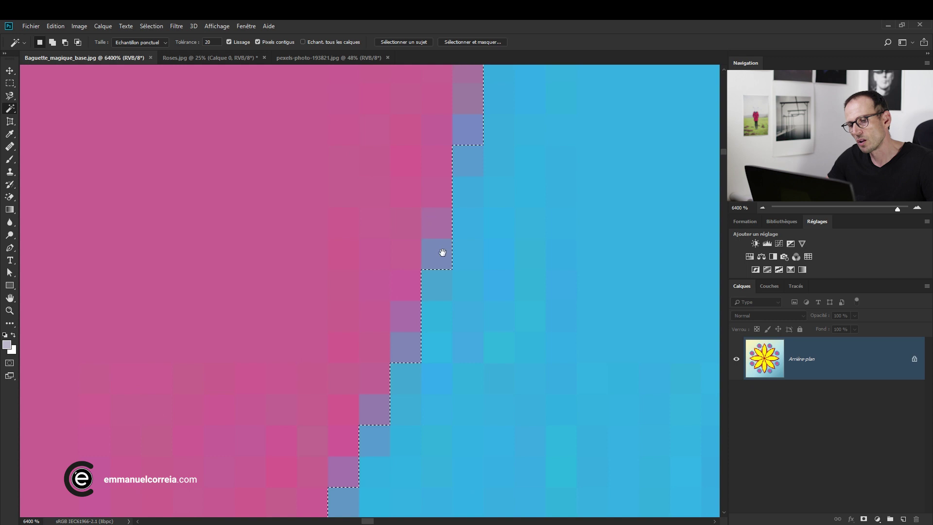
alt+click(287, 292)
alt+click(287, 292)
alt+click(287, 293)
alt+click(286, 293)
alt+click(286, 293)
alt+click(237, 263)
alt+click(236, 260)
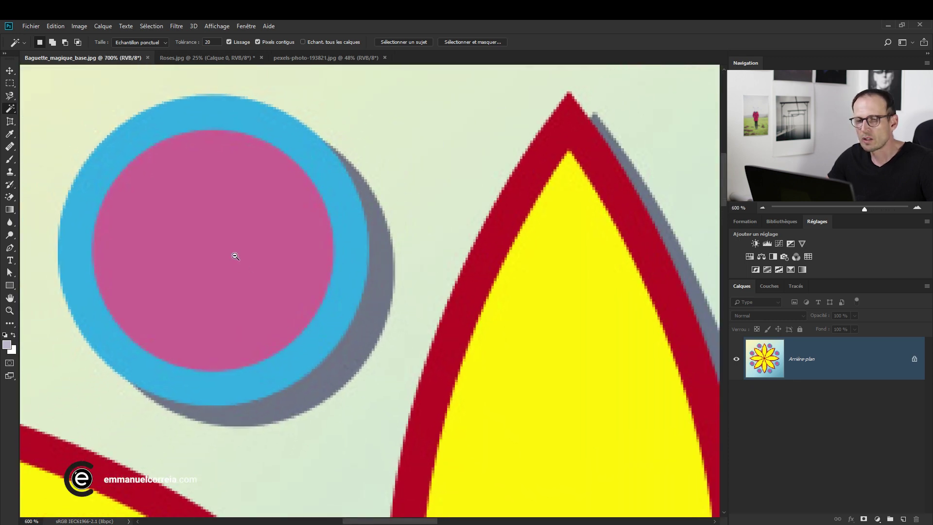
alt+click(233, 254)
alt+click(233, 254)
alt+click(233, 254)
alt+click(233, 254)
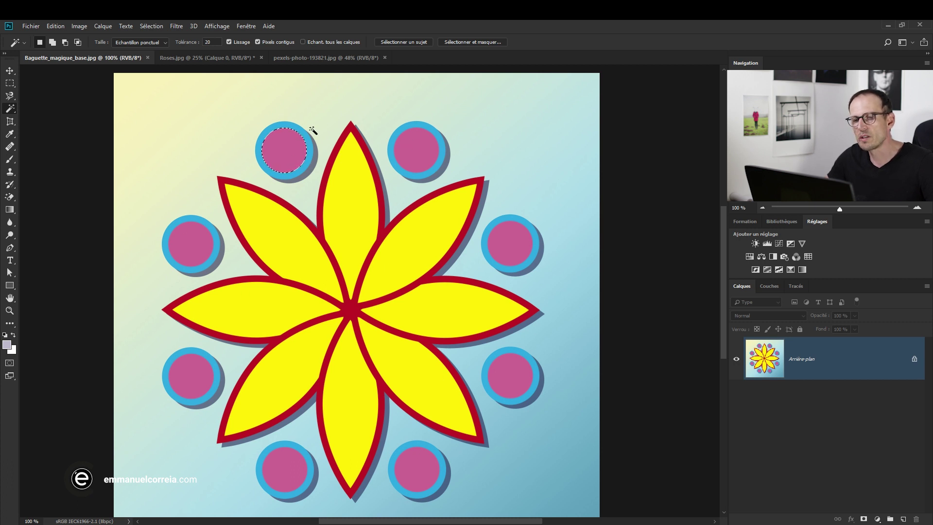
- Turn off Pixels contigus and sample a pink disc, then a yellow petal to select all the yellow petal areas
click(258, 42)
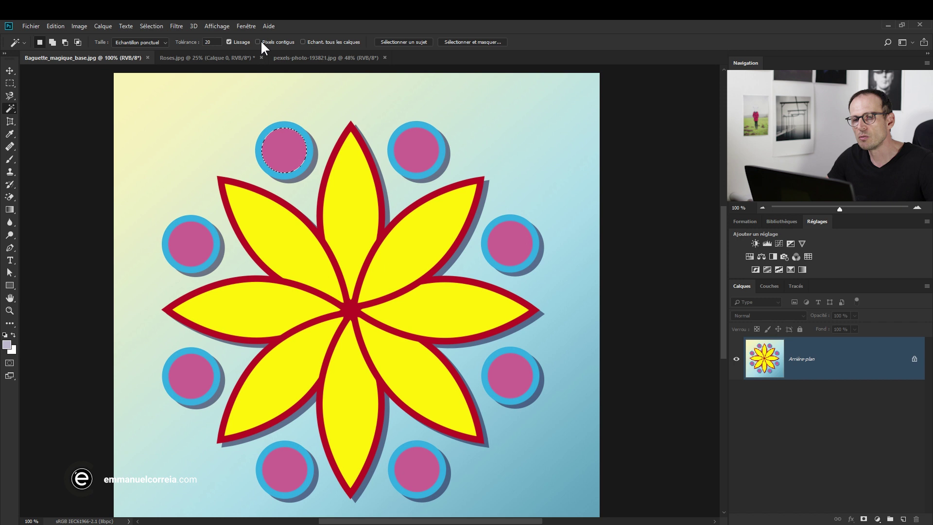
click(197, 248)
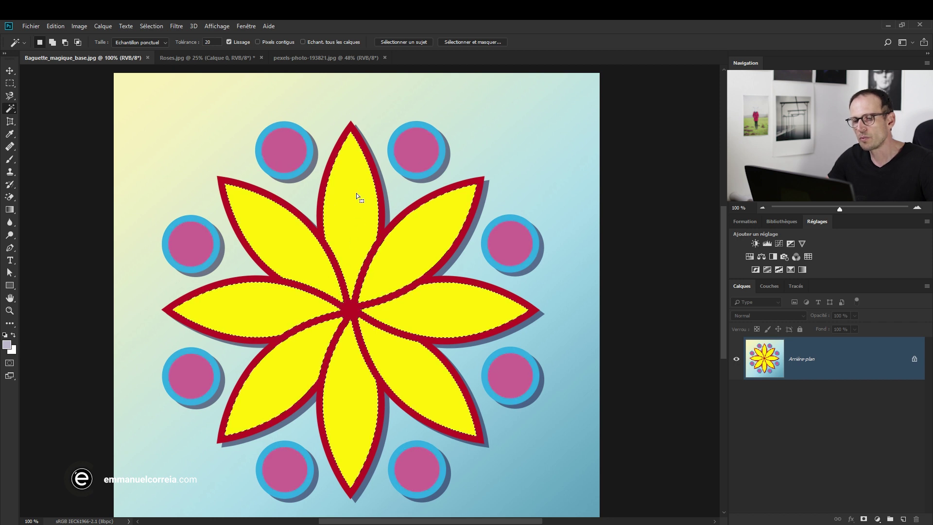
click(357, 194)
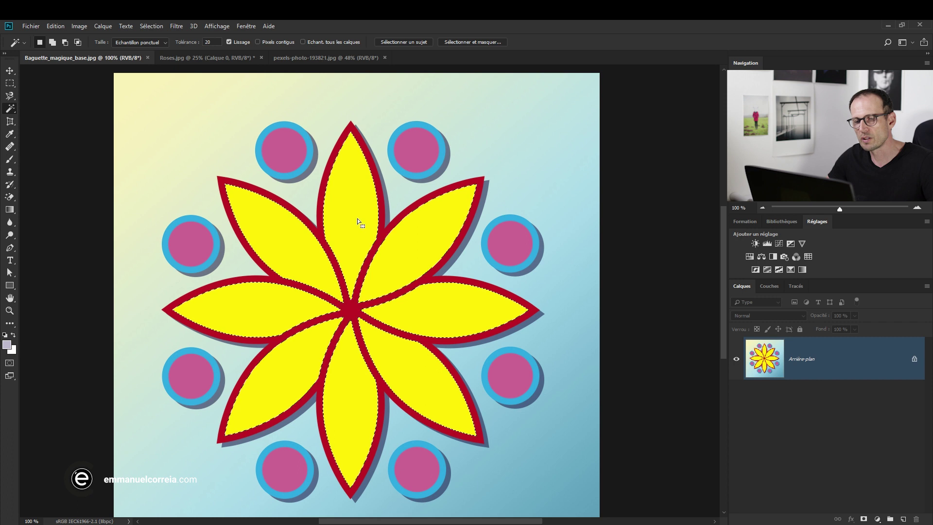
- Add all the pink discs around the flower to the yellow petal selection
key(shift)
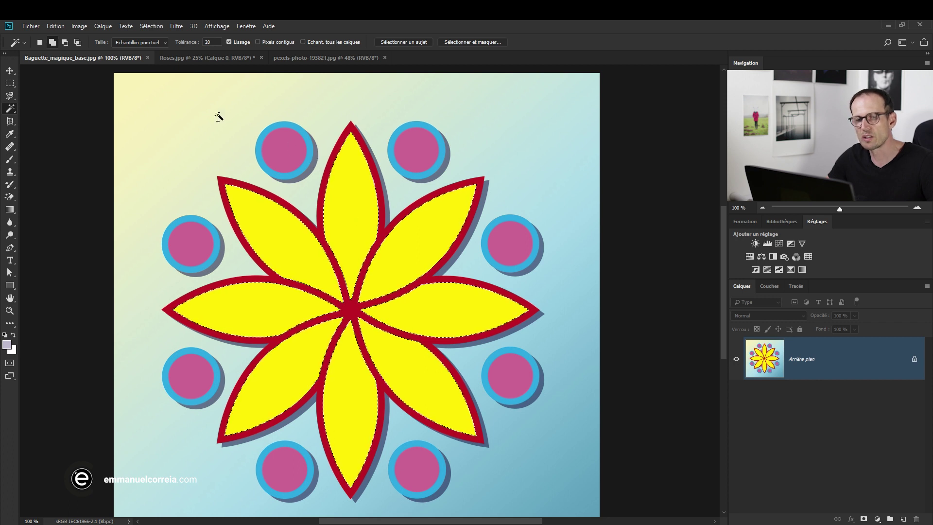
click(40, 43)
shift+click(287, 151)
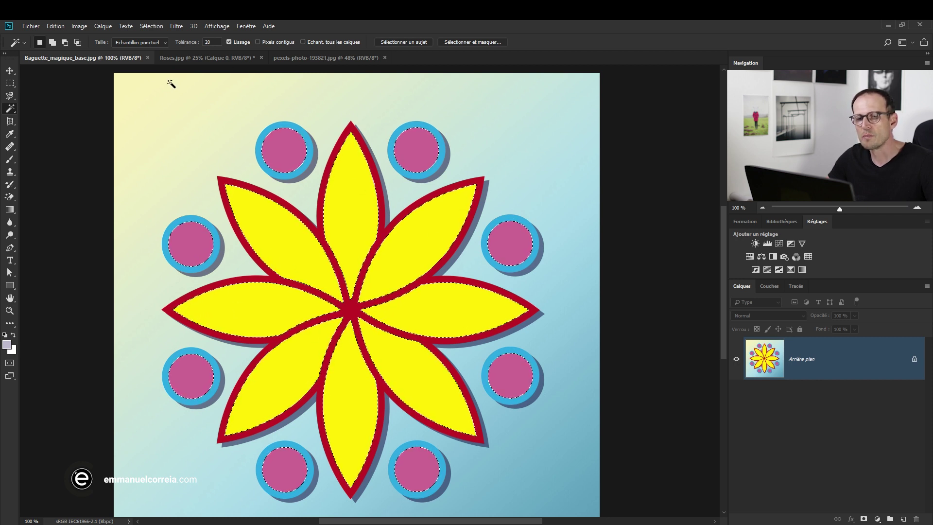
- Open the Roses.jpg document and set the Magic Wand sample size to Moyenne 5 x 5
click(190, 61)
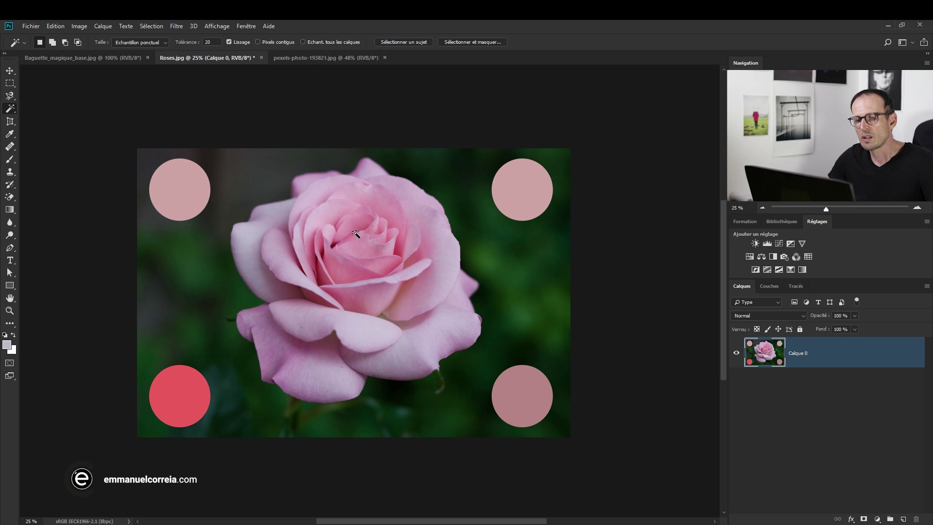
scroll(355, 240, up, 1)
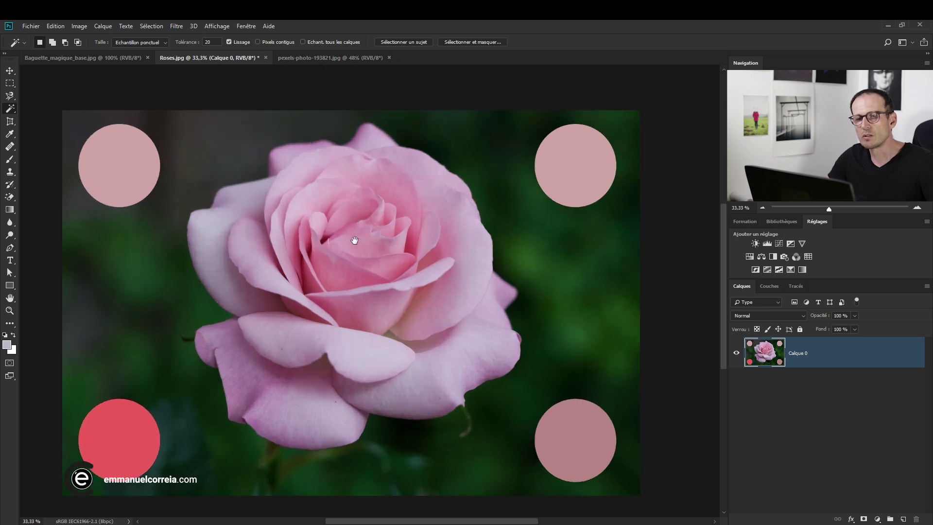
click(137, 42)
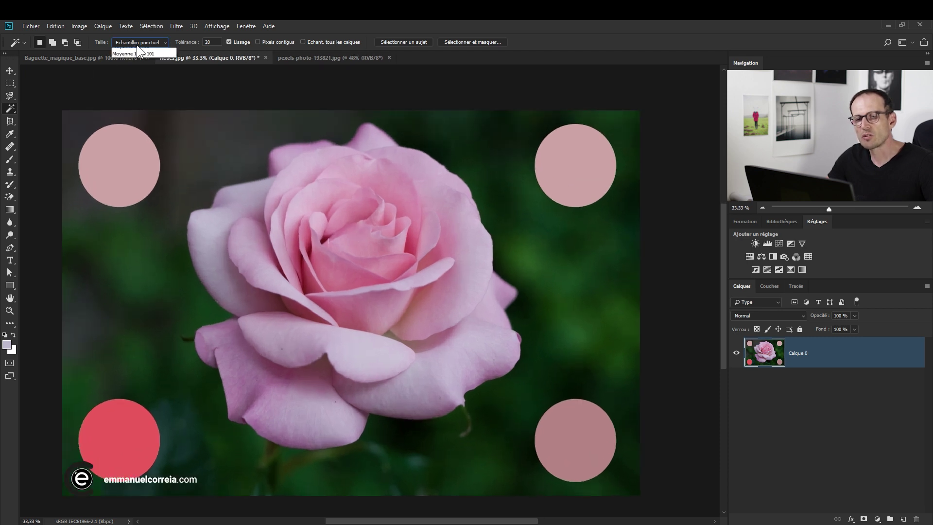
click(139, 66)
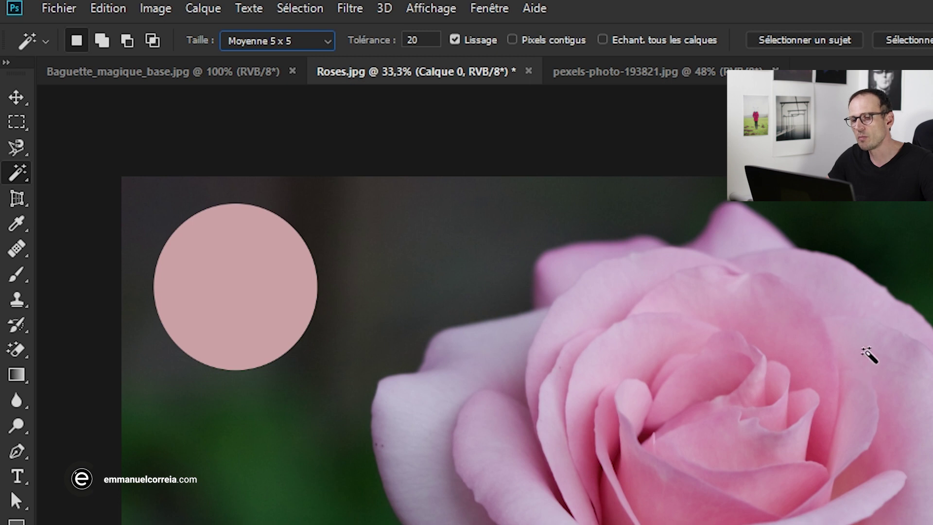
- Select the rose's upper pink petals and add the deeper pink tones around its centre to the selection
click(828, 290)
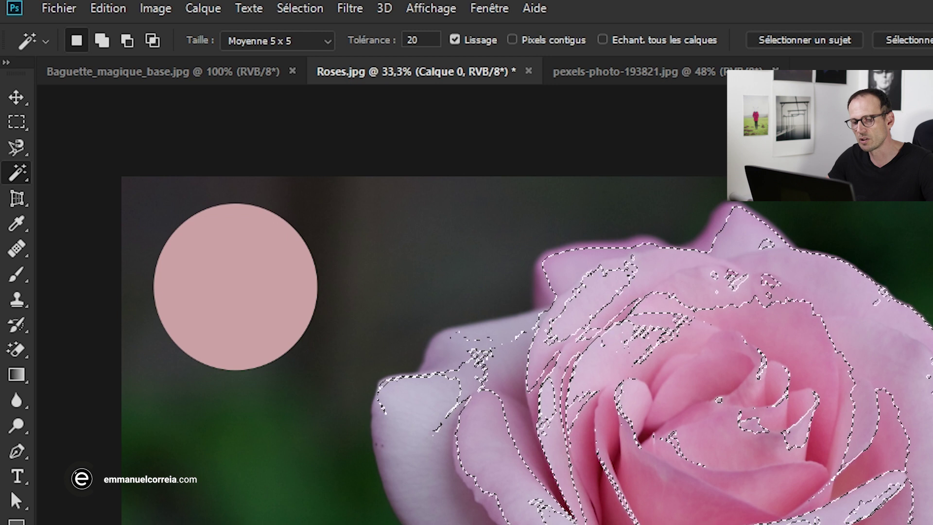
shift+click(807, 344)
shift+click(829, 424)
shift+click(720, 494)
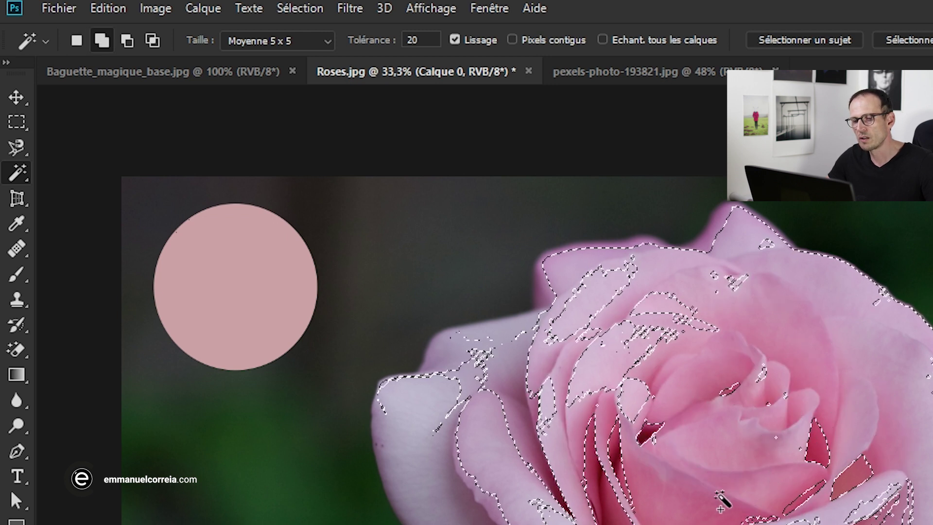
shift+click(601, 474)
shift+click(624, 372)
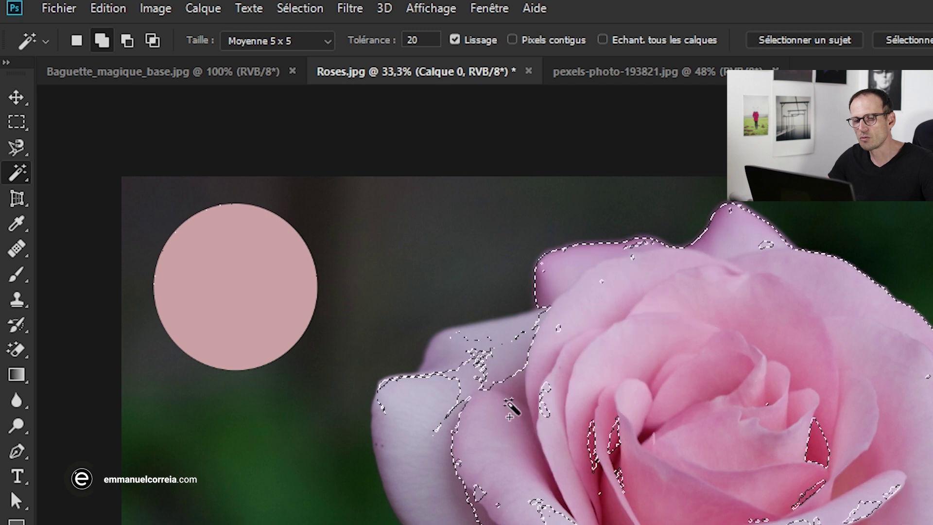
- Add the rose's pale outer left petals, their shaded folds and dark edges to the selection
shift+click(426, 430)
shift+click(454, 375)
shift+click(454, 374)
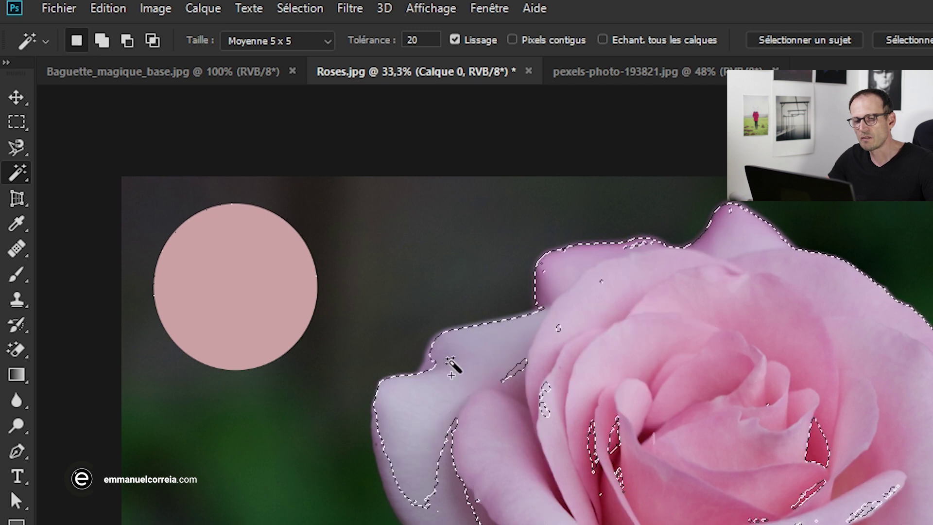
shift+click(419, 452)
shift+click(546, 398)
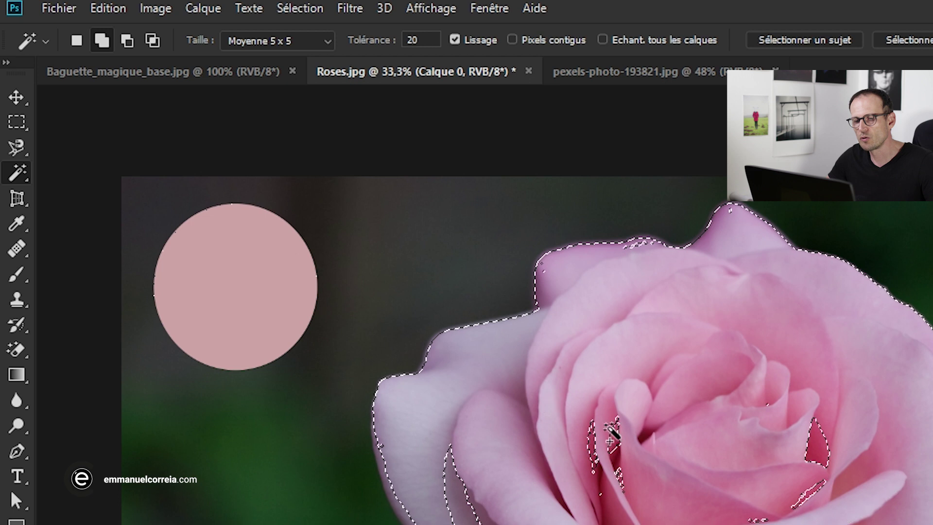
shift+click(447, 479)
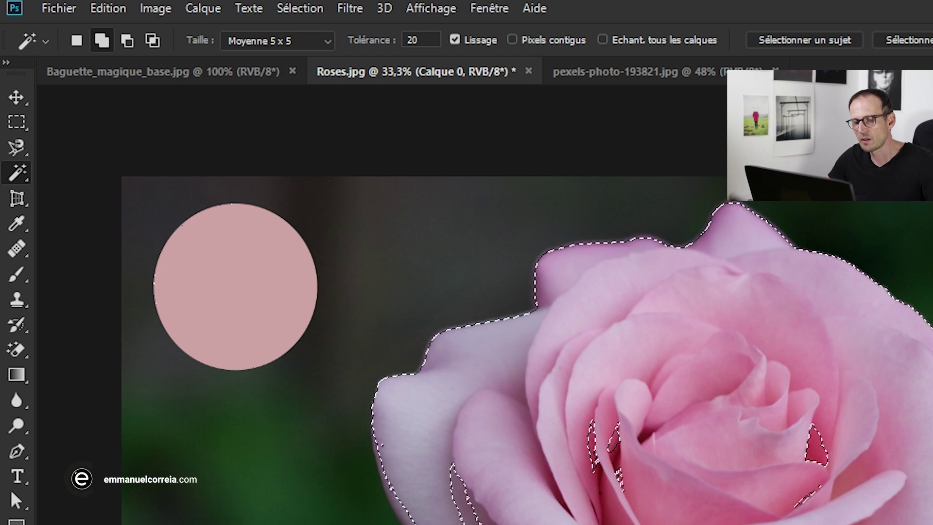
shift+click(460, 489)
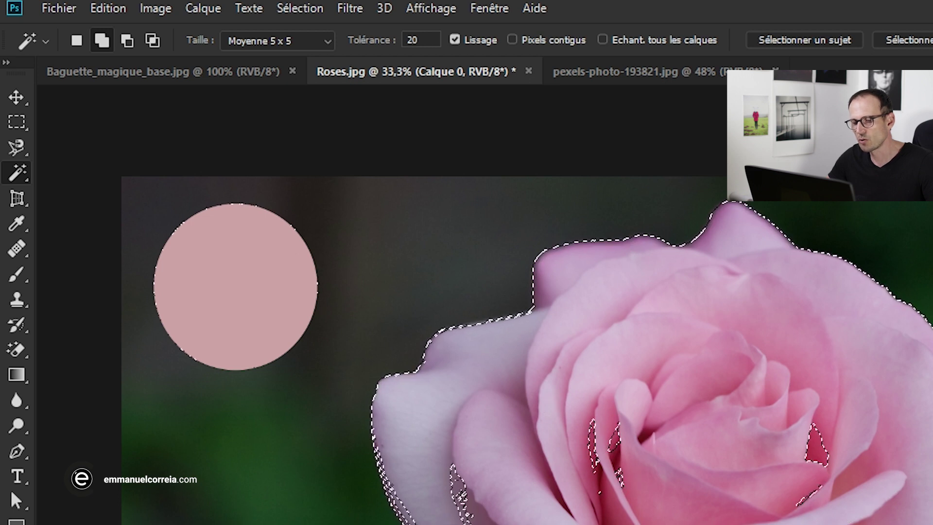
shift+click(460, 494)
shift+click(462, 503)
shift+click(395, 508)
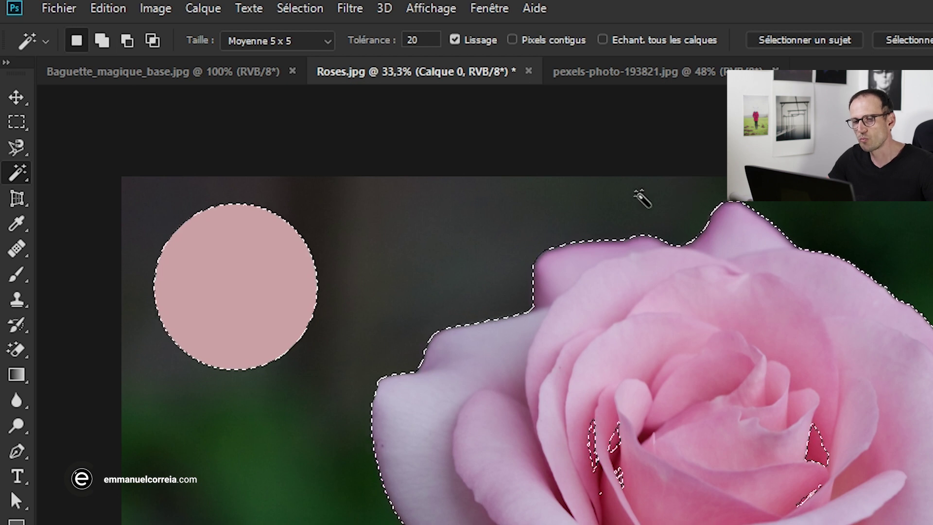
scroll(702, 485, up, 2)
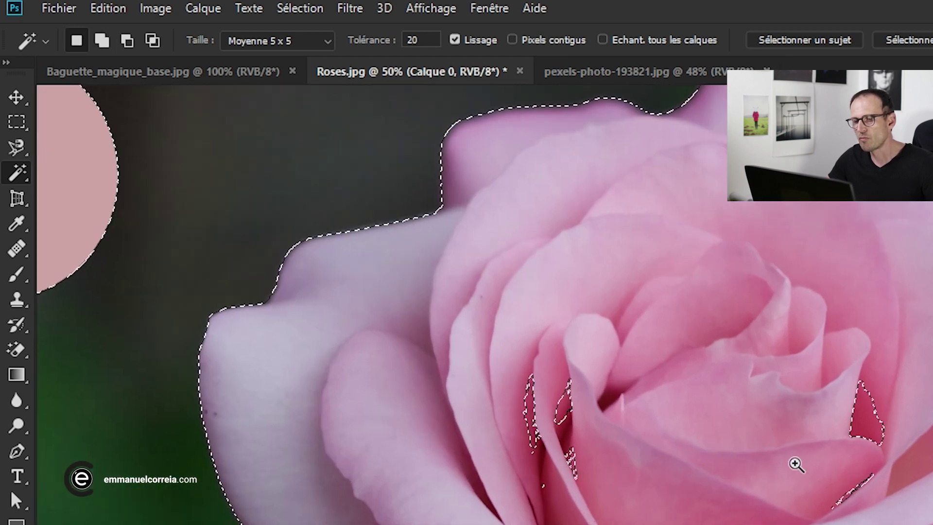